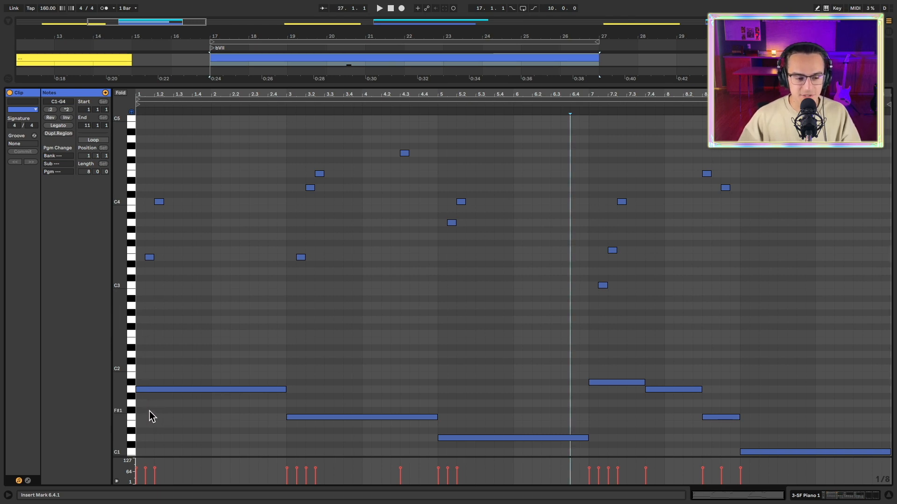
# Select the opening A1 bass note together with its E3 and C4 arpeggio notes to examine the chord tones, and clear the selection.
pyautogui.click(159, 389)
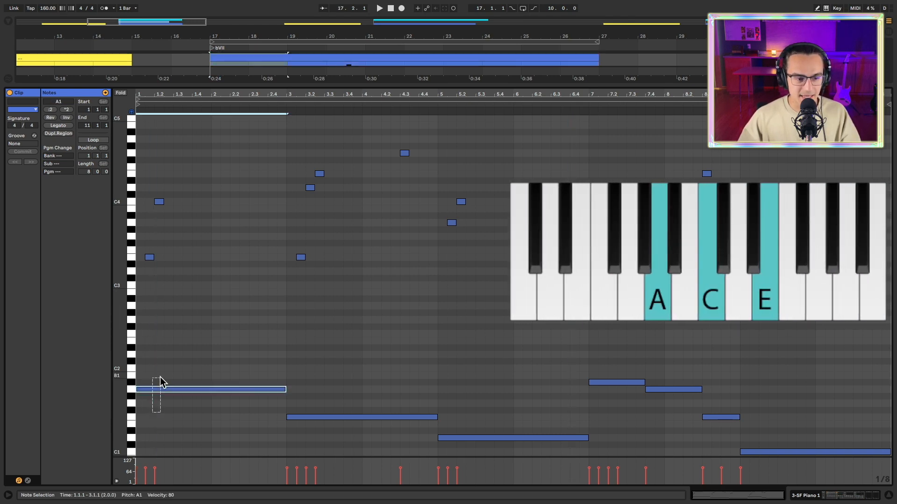
pyautogui.moveTo(161, 381); pyautogui.dragTo(158, 240)
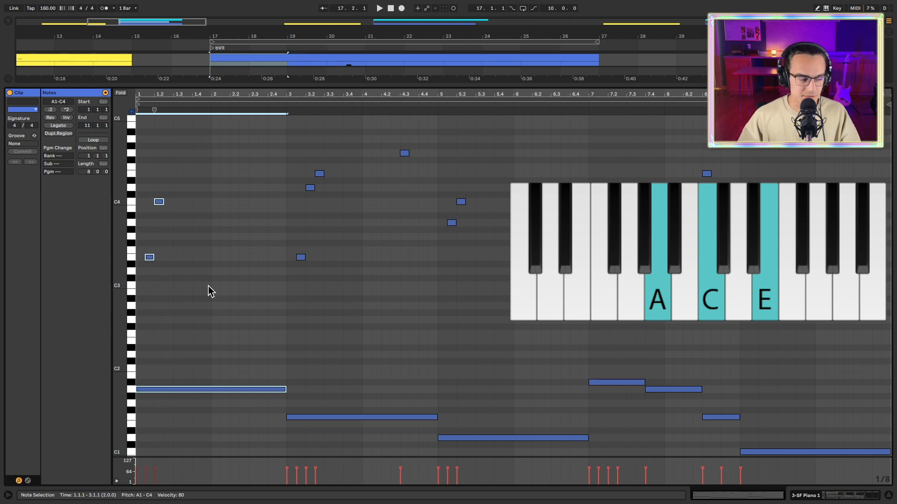
pyautogui.click(210, 285)
pyautogui.press('b')
pyautogui.click(209, 306)
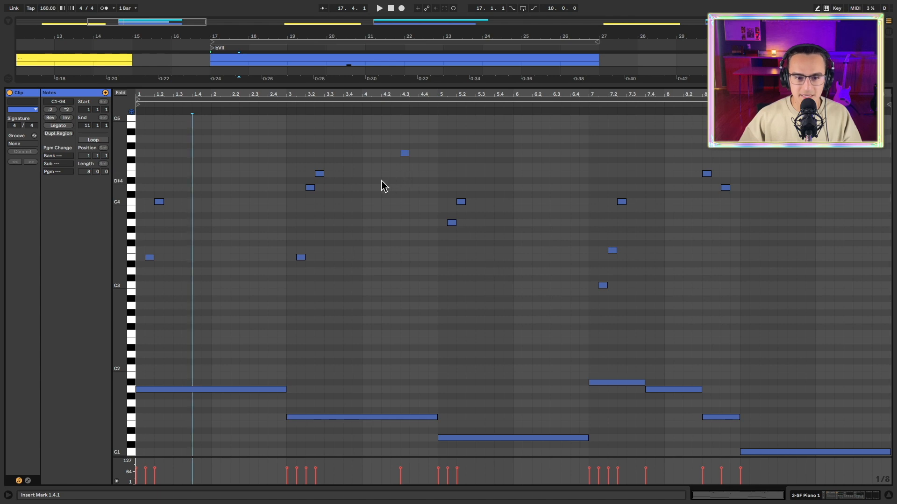
# Select the D4 to G4 melody notes in bars 3–4 of the blue clip, and the A#2, D3, F3 chord at bar 7 of the yellow clip.
pyautogui.moveTo(295, 213); pyautogui.dragTo(438, 130)
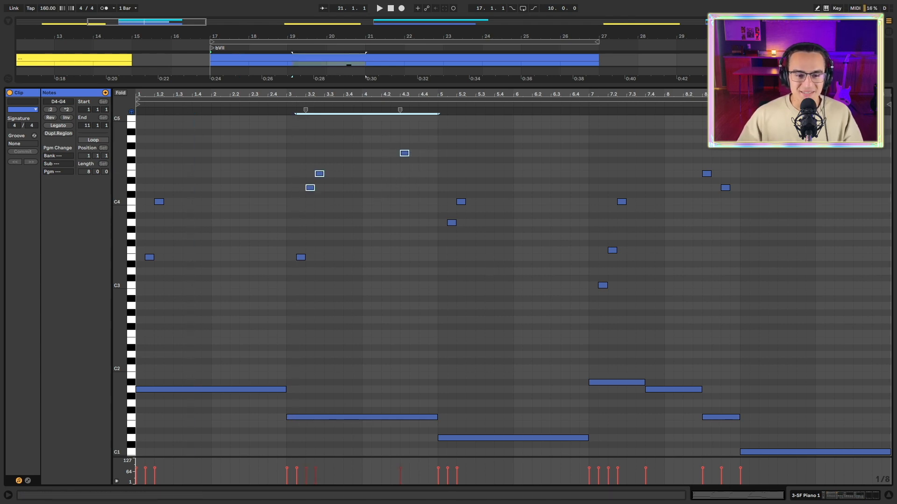
pyautogui.click(268, 311)
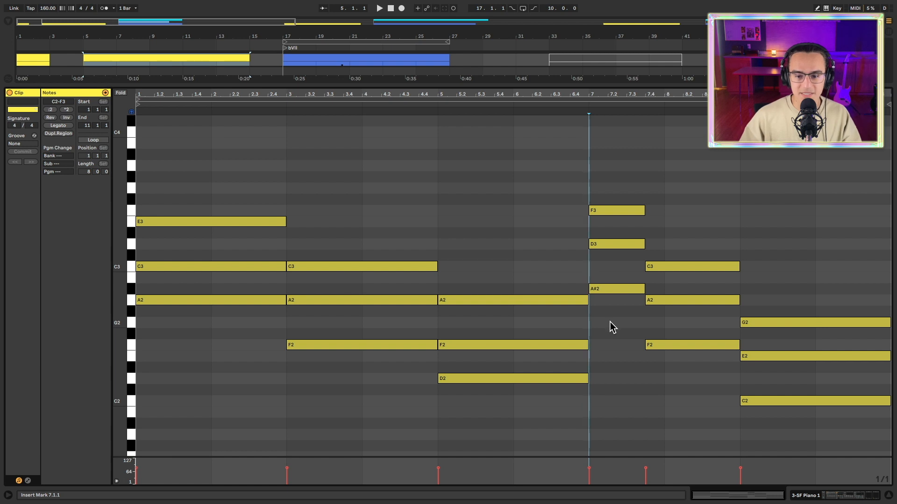
pyautogui.moveTo(615, 329); pyautogui.dragTo(623, 153)
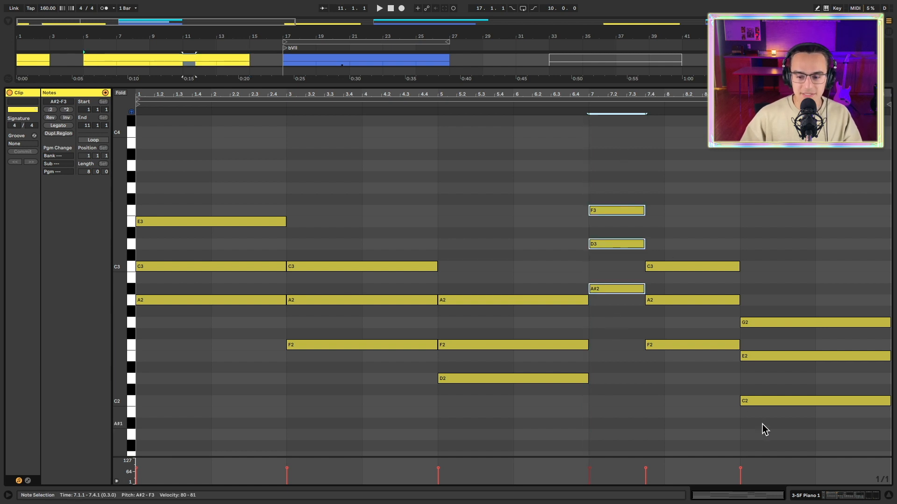
# Build an A#1, D2, F2 chord at the clip's start by lowering the C2 note two semitones and adding the upper notes.
pyautogui.press('b')
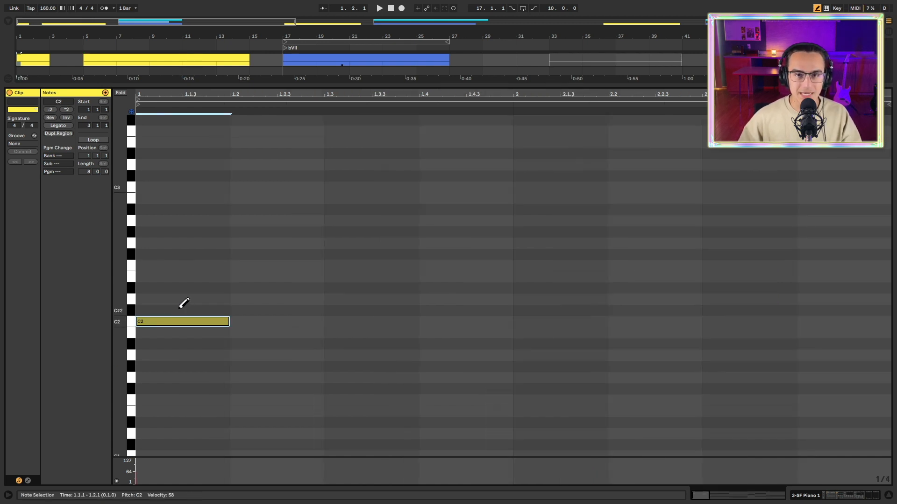
pyautogui.press('Down')
pyautogui.press('Down')
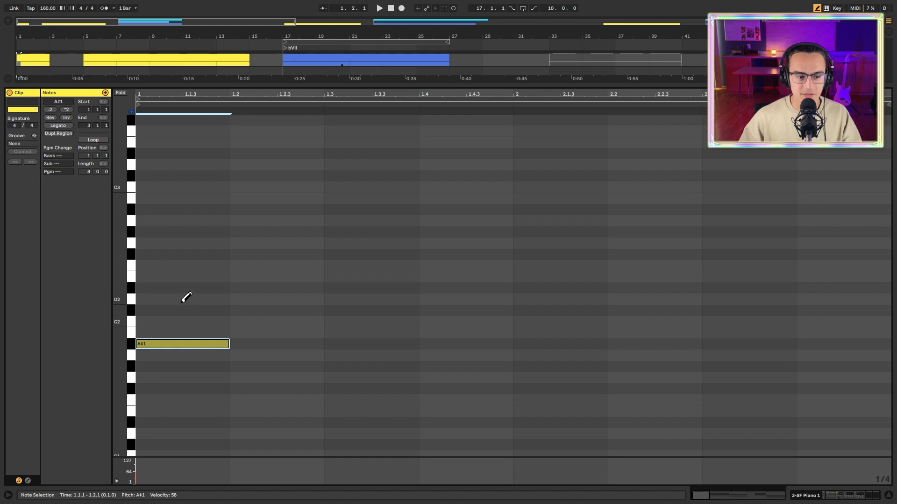
pyautogui.click(148, 299)
pyautogui.click(142, 265)
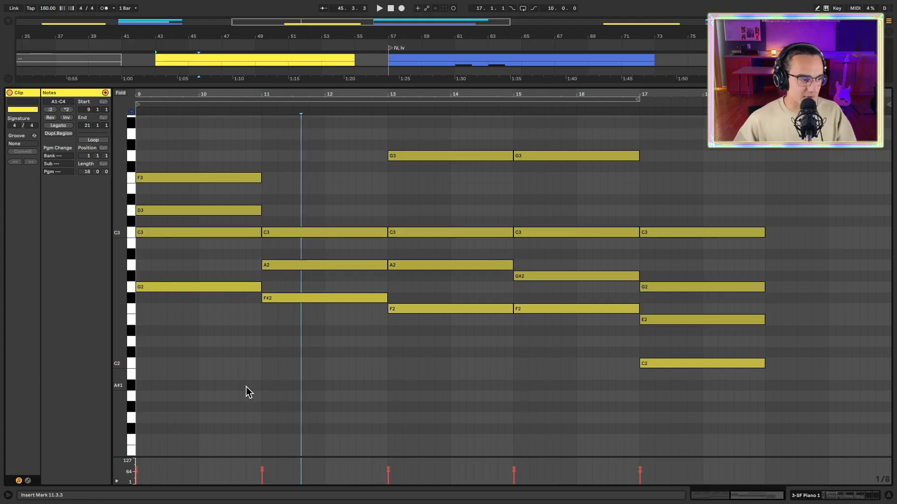
# Highlight each chord from bar 9 to bar 17 of the yellow clip one by one, and play the "IV, iv" section from bar 57.
pyautogui.moveTo(208, 354); pyautogui.dragTo(210, 134)
pyautogui.click(276, 156)
pyautogui.moveTo(304, 348); pyautogui.dragTo(311, 174)
pyautogui.click(310, 169)
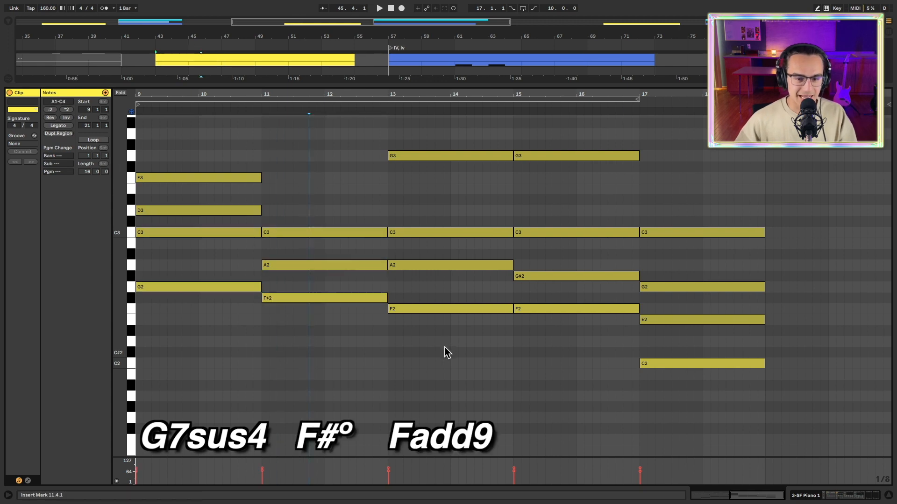
pyautogui.moveTo(438, 356); pyautogui.dragTo(444, 141)
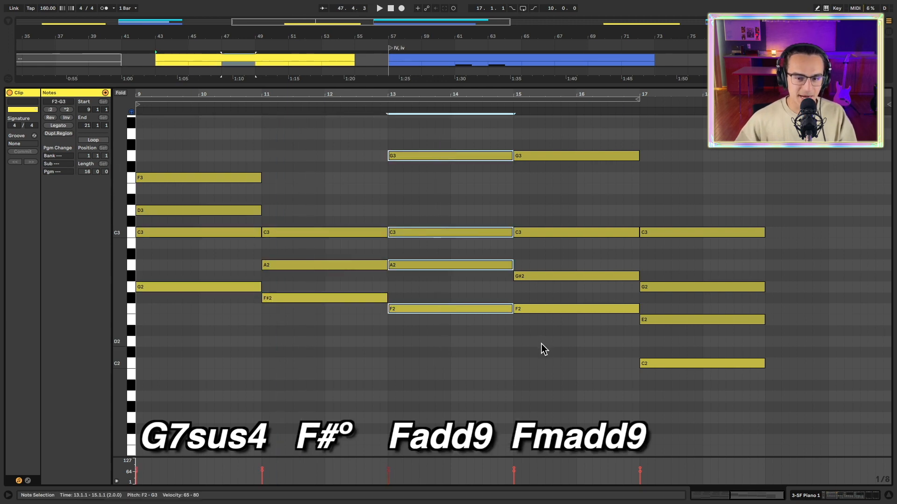
pyautogui.moveTo(544, 355); pyautogui.dragTo(533, 119)
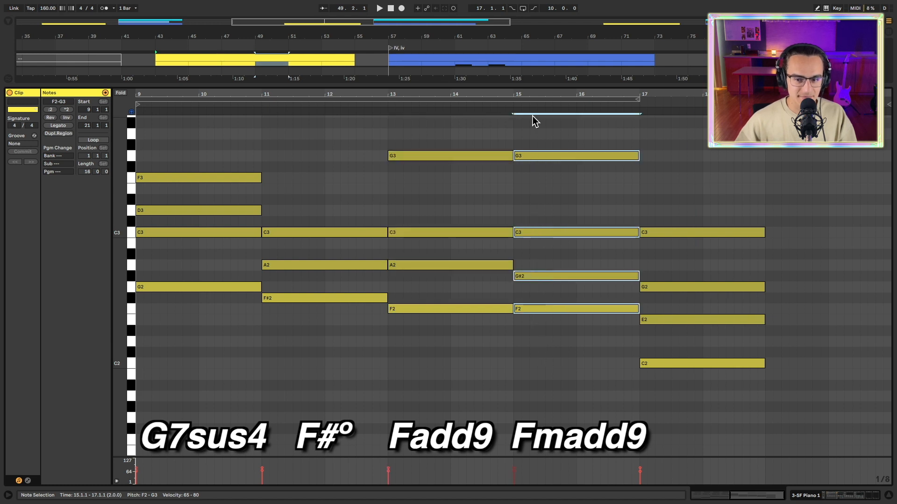
pyautogui.click(669, 418)
pyautogui.moveTo(668, 419); pyautogui.dragTo(673, 191)
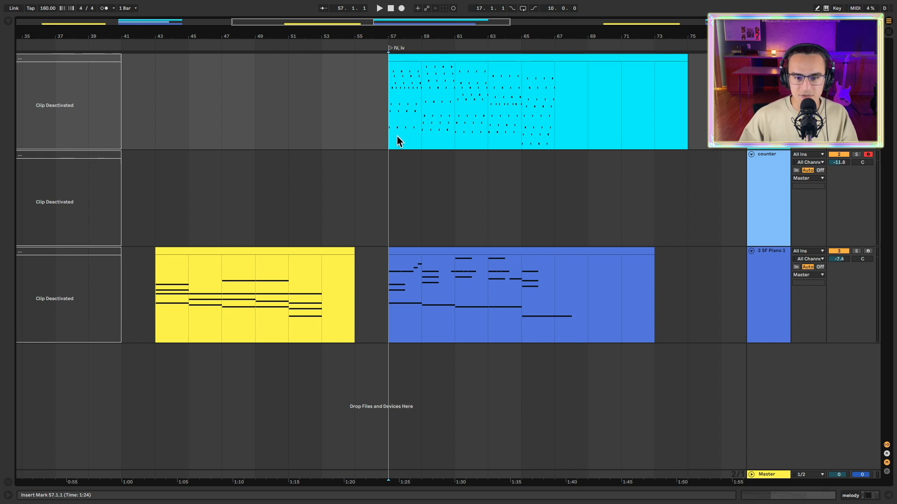
pyautogui.press('space')
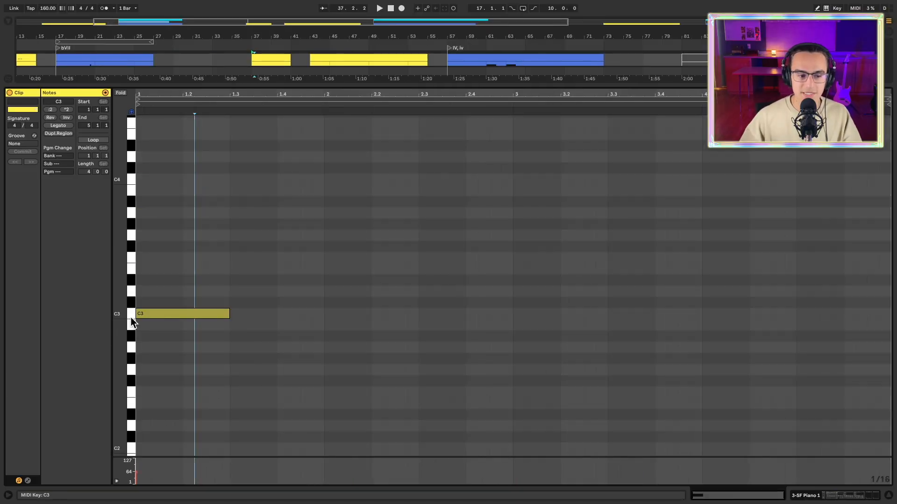
# Transpose the C3 note at the clip's start up five semitones to F3.
pyautogui.moveTo(156, 348); pyautogui.dragTo(169, 314)
pyautogui.press('Up')
pyautogui.press('Up')
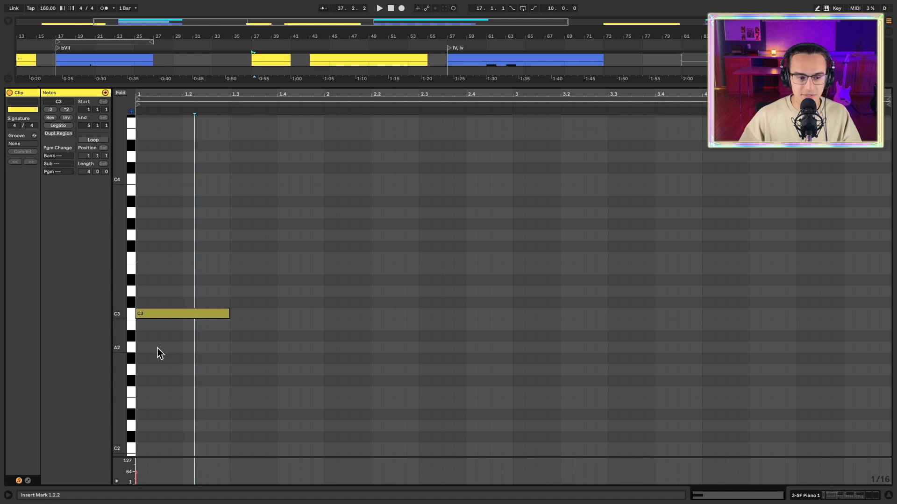
pyautogui.press('Up')
pyautogui.press('Up')
pyautogui.press('Up')
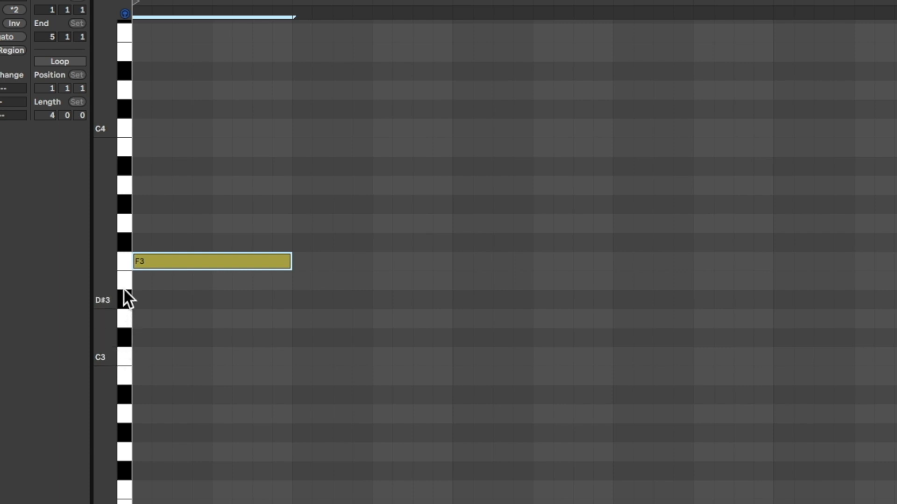
# Stack A3 and C4 above the F3 note to form an F major chord.
pyautogui.scroll(2, 195, 316)
pyautogui.moveTo(196, 308); pyautogui.dragTo(198, 233)
pyautogui.moveTo(197, 232); pyautogui.dragTo(202, 183)
# Duplicate the F major chord directly after itself and lower the copy's A3 to G#3 to make it F minor.
pyautogui.moveTo(224, 362); pyautogui.dragTo(200, 142)
pyautogui.press('super+d')
pyautogui.click(322, 247)
pyautogui.click(323, 232)
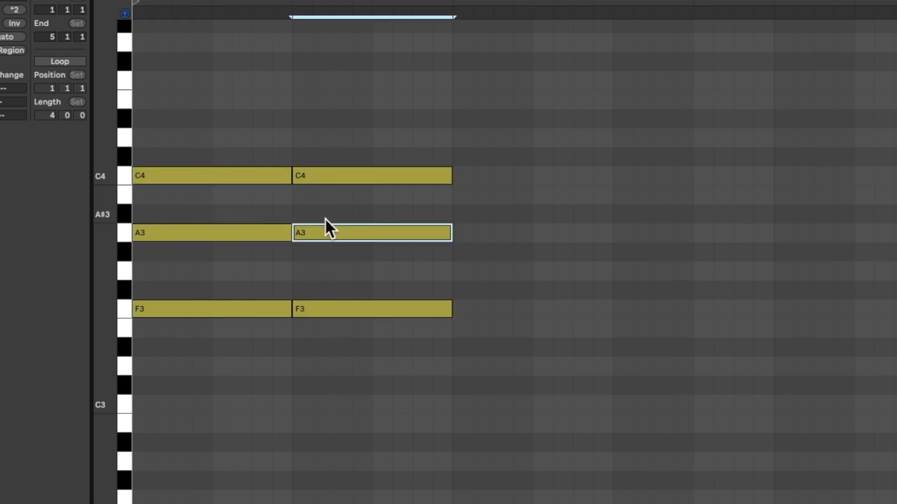
pyautogui.press('Down')
pyautogui.click(377, 329)
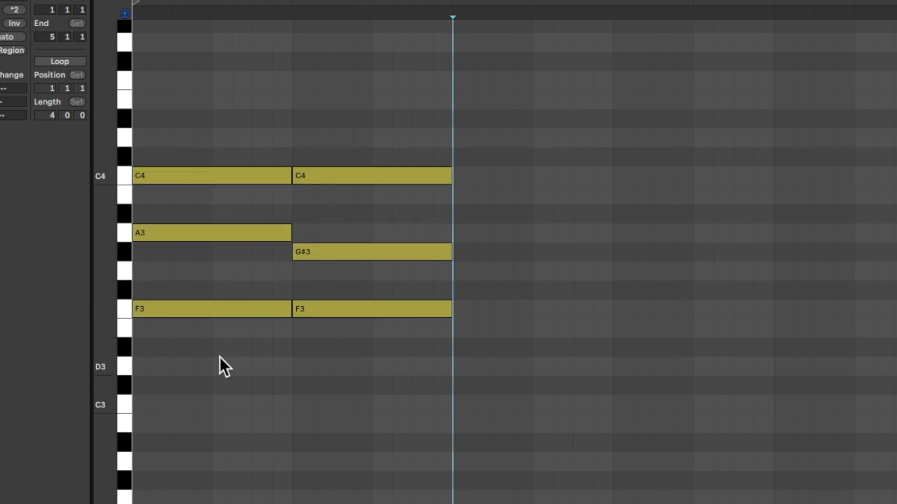
# Add a C3, E3, G3 chord right after the F minor chord and play the progression from the start.
pyautogui.click(198, 358)
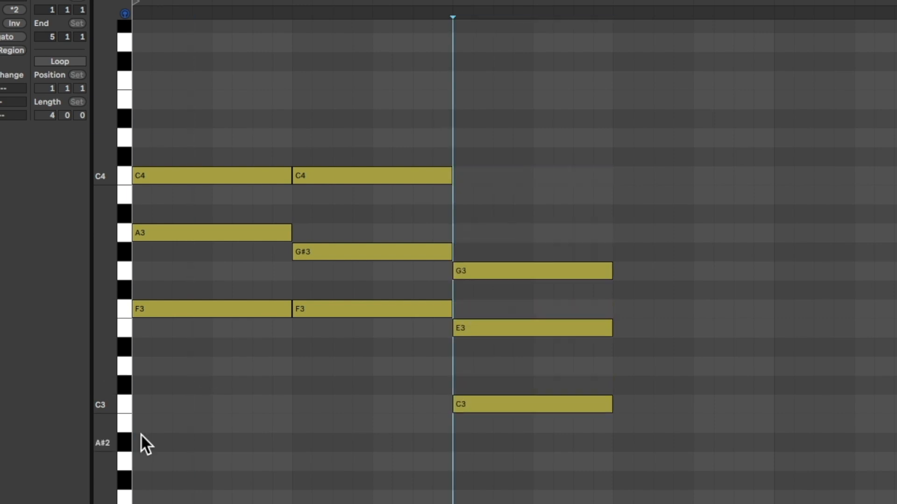
pyautogui.click(133, 435)
pyautogui.press('space')
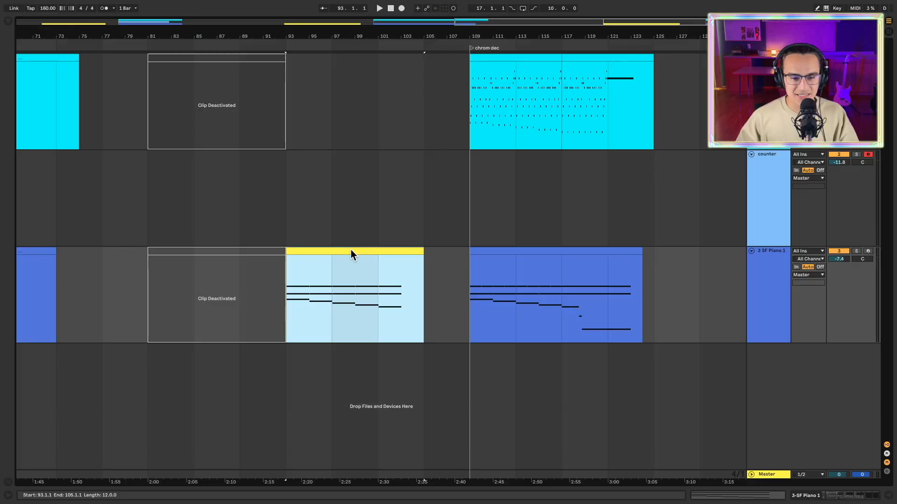
# Open the yellow piano clip at bar 93, and the blue piano clip of the "chrom dec" section at bar 109, to examine their notes.
pyautogui.doubleClick(350, 251)
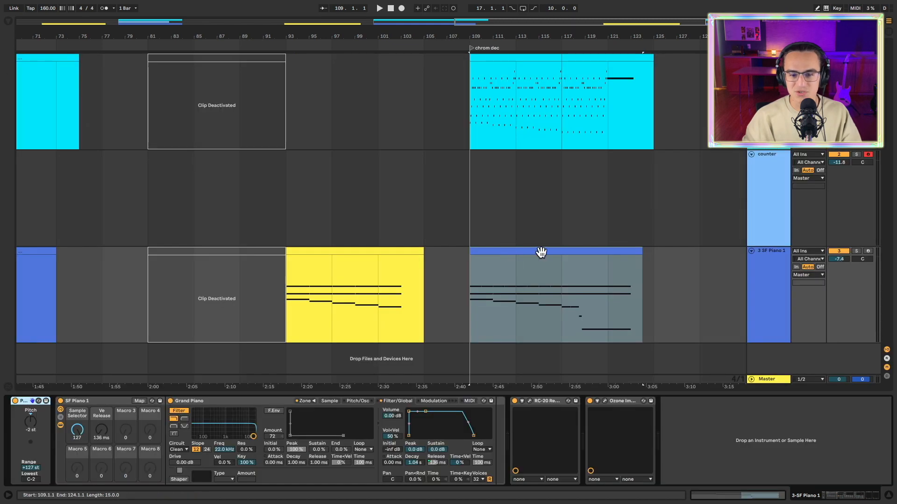
pyautogui.scroll(3, 492, 253)
pyautogui.click(490, 252)
pyautogui.hscroll(1, 470, 264)
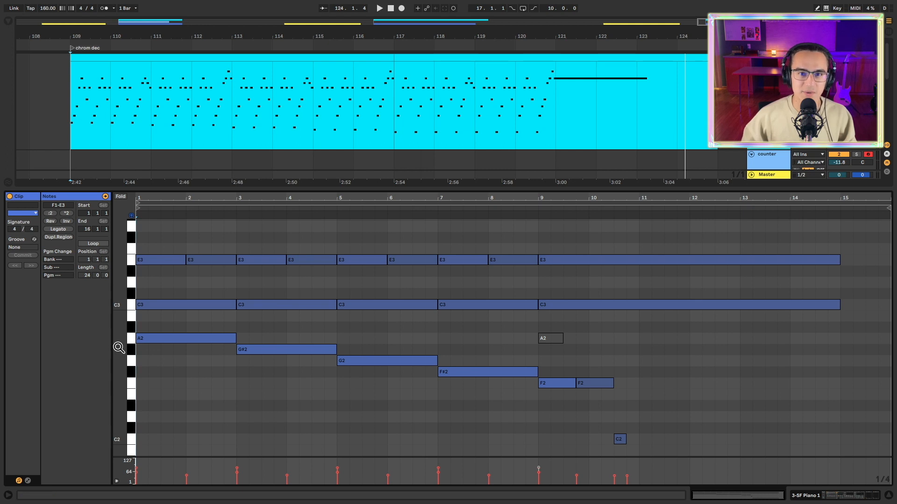
pyautogui.moveTo(119, 347); pyautogui.dragTo(116, 320)
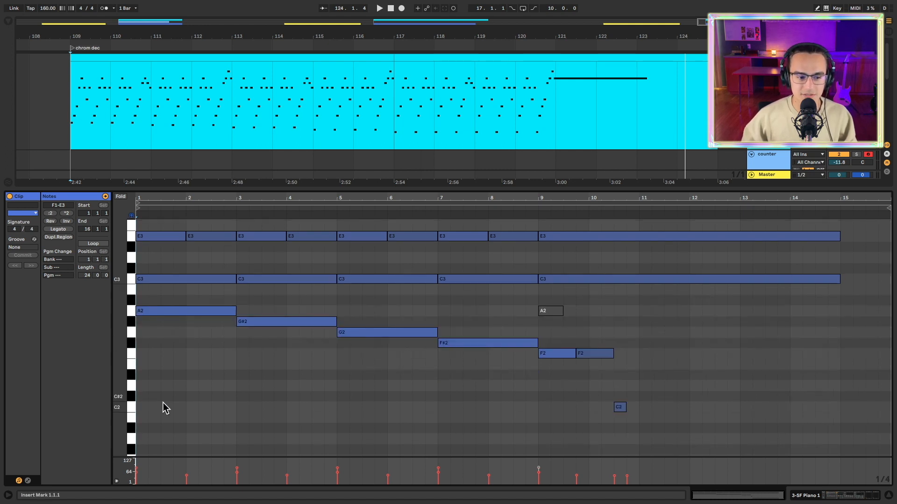